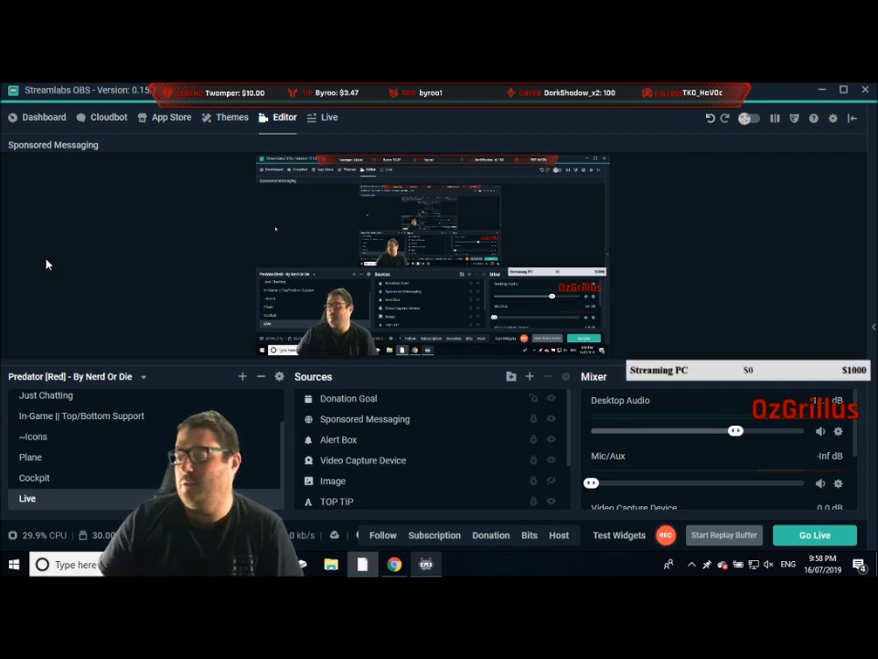
# Step: Bring Google Chrome in front of the Streamlabs OBS editor
pyautogui.click(395, 565)
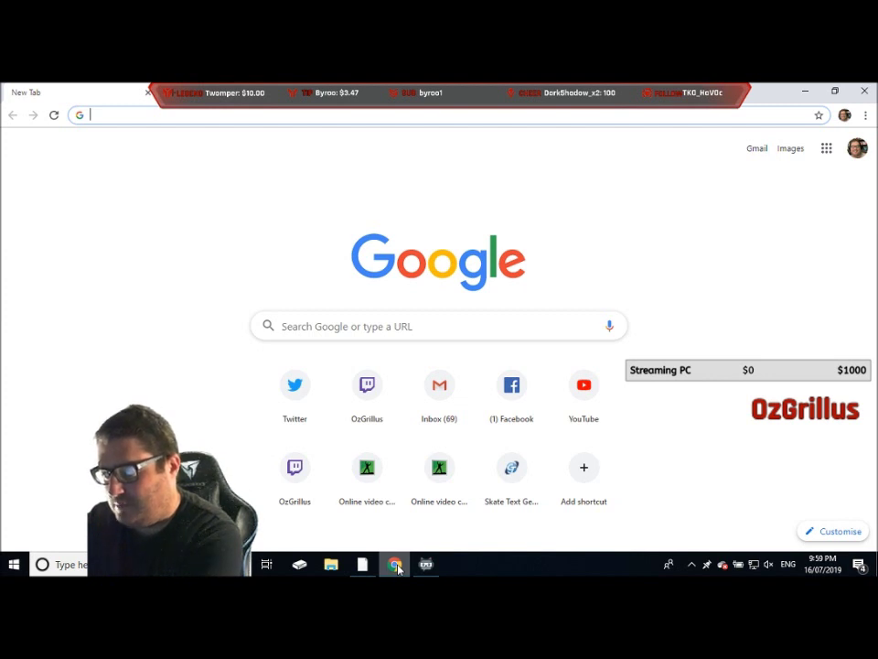
# Step: Search Google for 'streamlabs chatbot', open the streamlabs.com/chatbot page, and start a new tab
pyautogui.write('streamlabs chatbot')
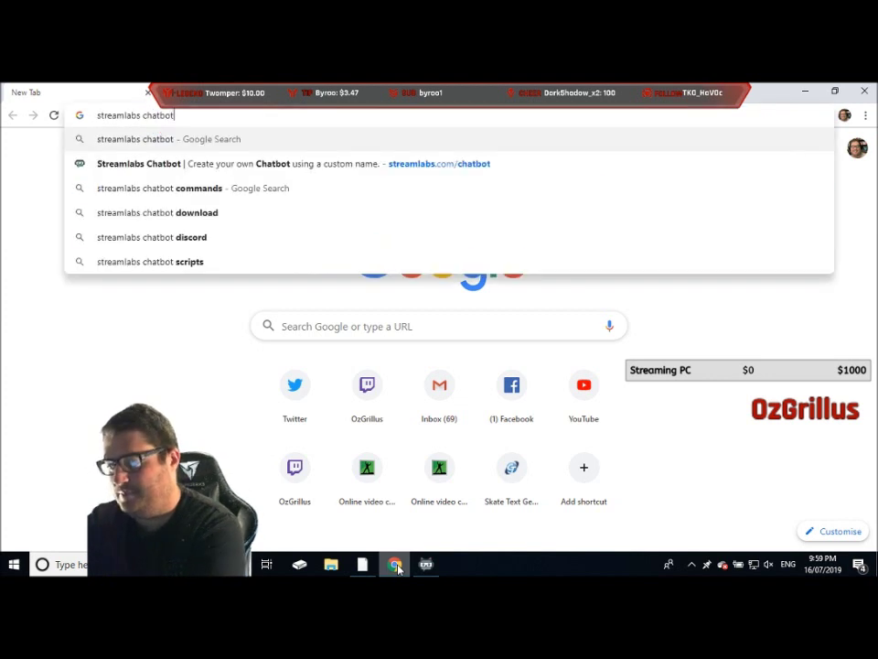
pyautogui.press('Return')
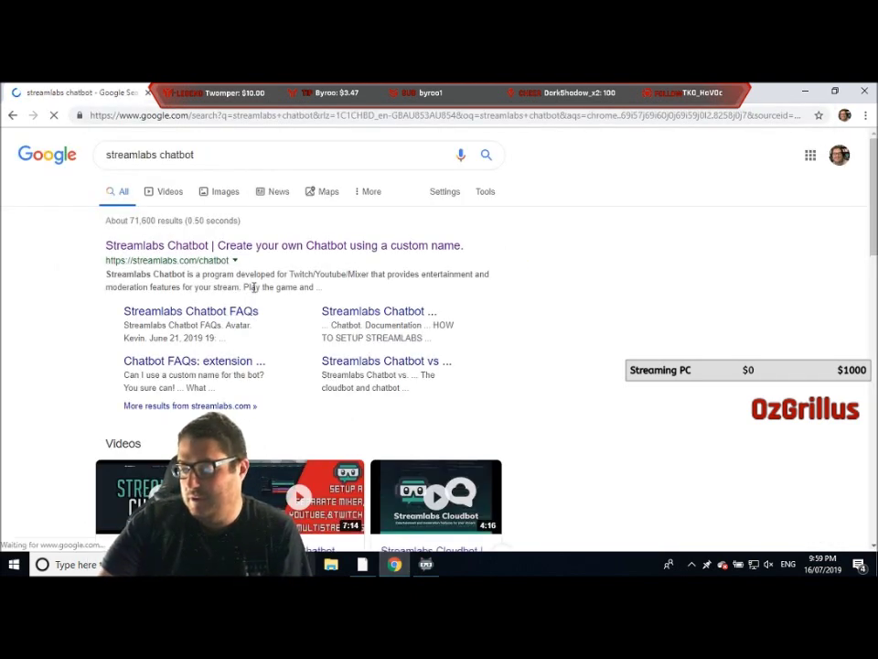
pyautogui.click(297, 250)
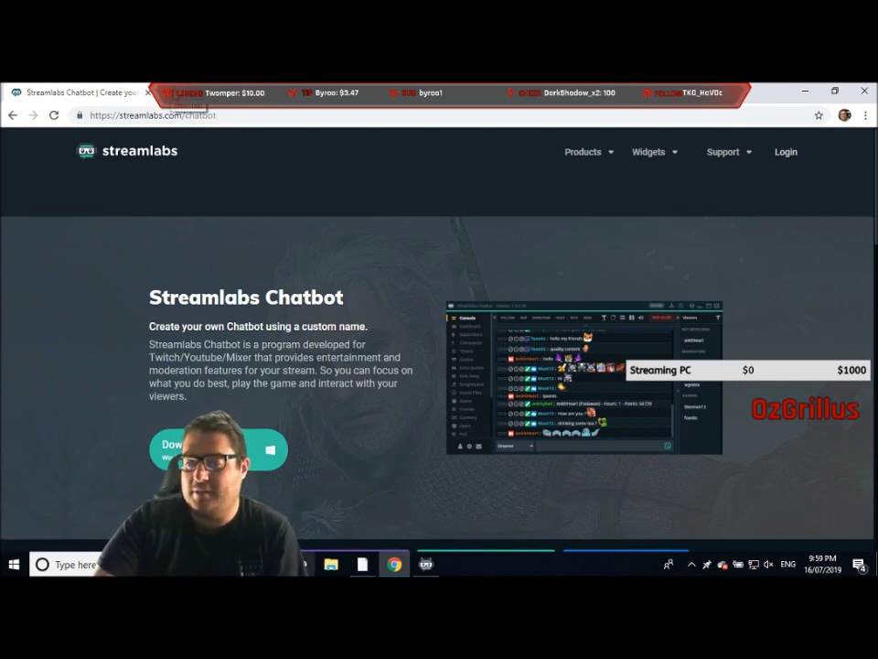
pyautogui.click(171, 92)
# Step: Load twitch.tv in the new tab, then return to the Streamlabs Chatbot tab
pyautogui.write('tw')
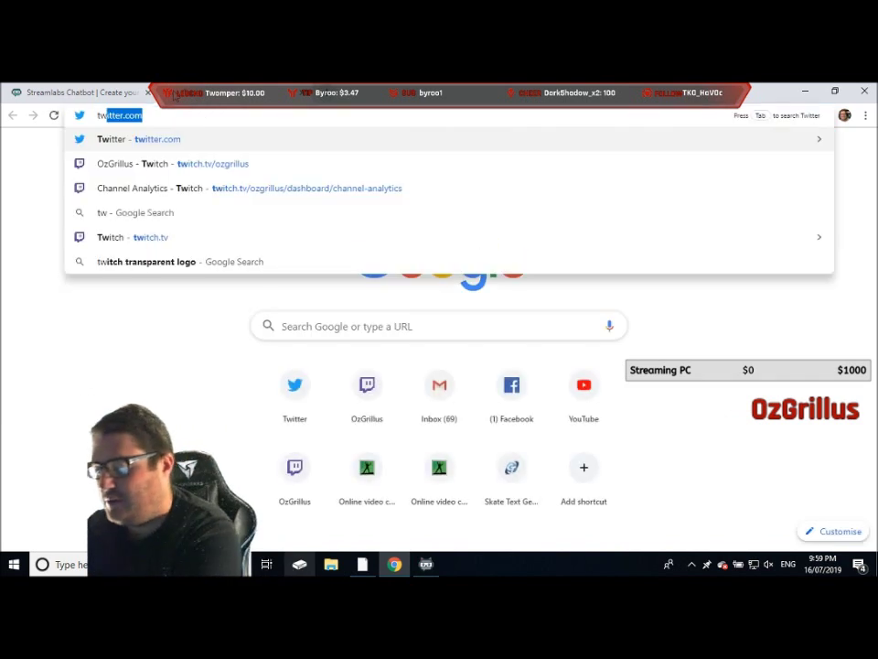
pyautogui.write('itch.tv')
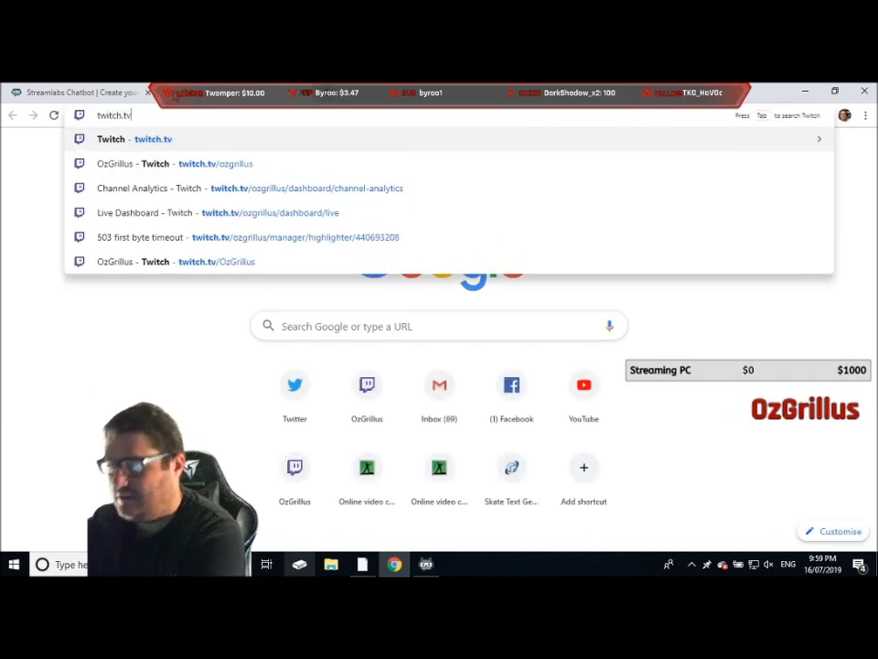
pyautogui.press('Return')
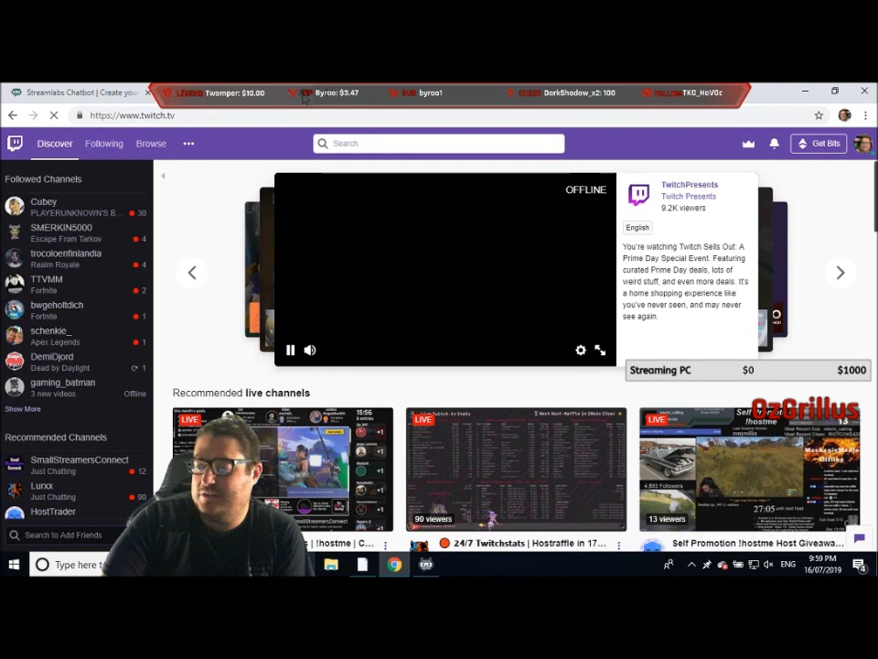
pyautogui.click(82, 92)
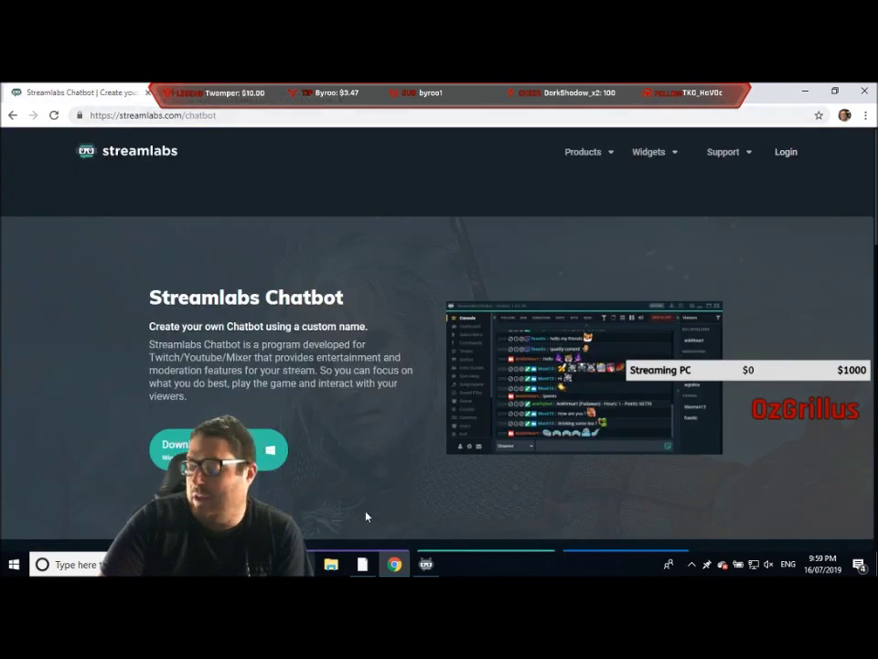
# Step: In Streamlabs Chatbot, review the Twitch bot connection settings and find the bot among the channel's moderators
pyautogui.click(425, 564)
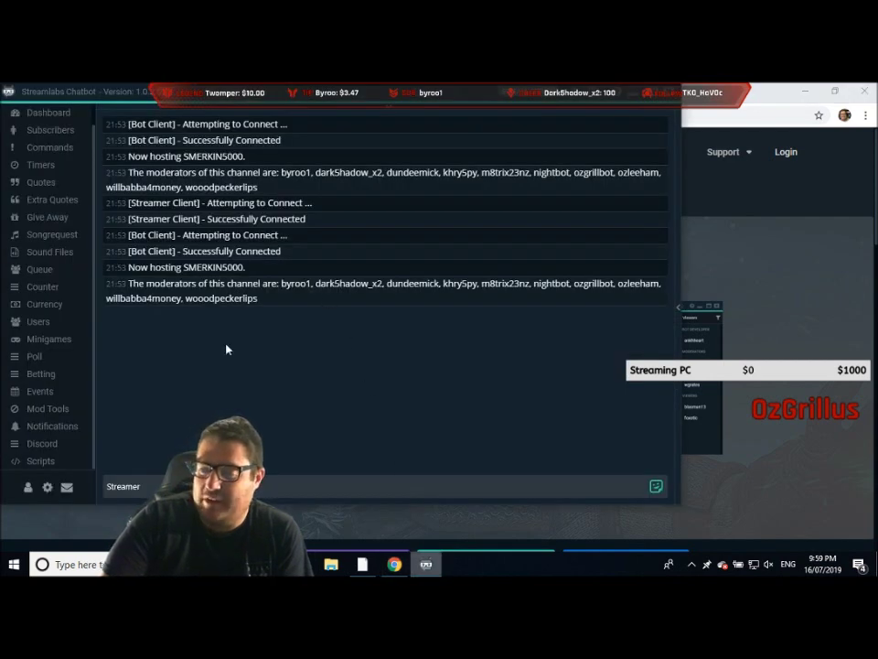
pyautogui.click(27, 489)
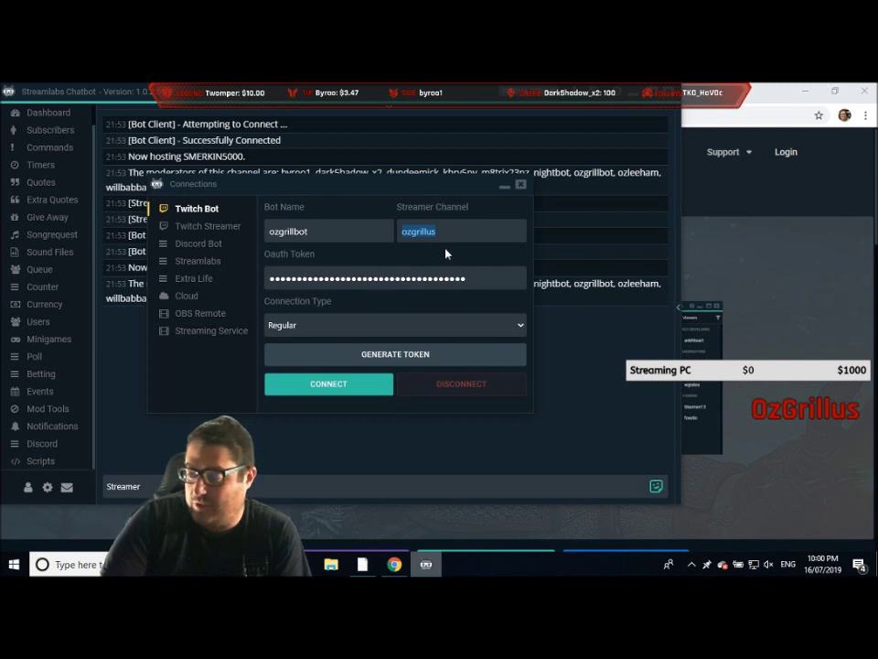
pyautogui.click(521, 184)
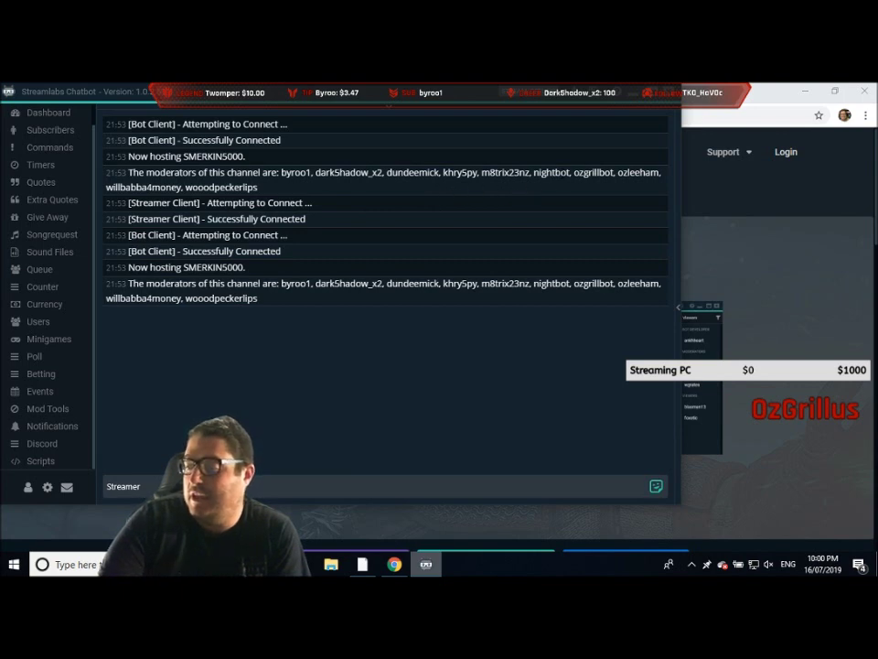
pyautogui.moveTo(574, 172); pyautogui.dragTo(611, 172)
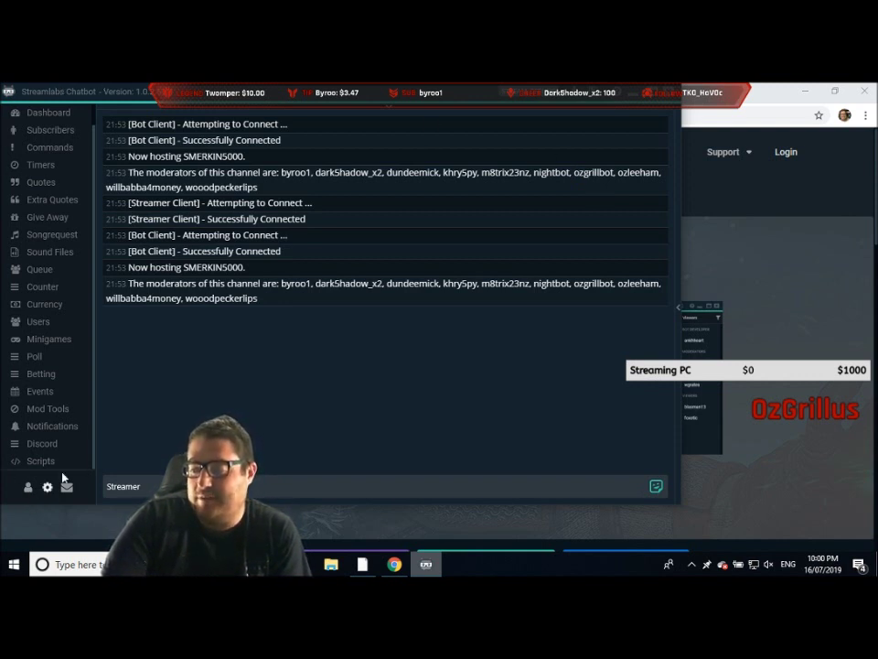
# Step: Review the empty song request queue and the global song request settings with Min_Points permission
pyautogui.click(58, 237)
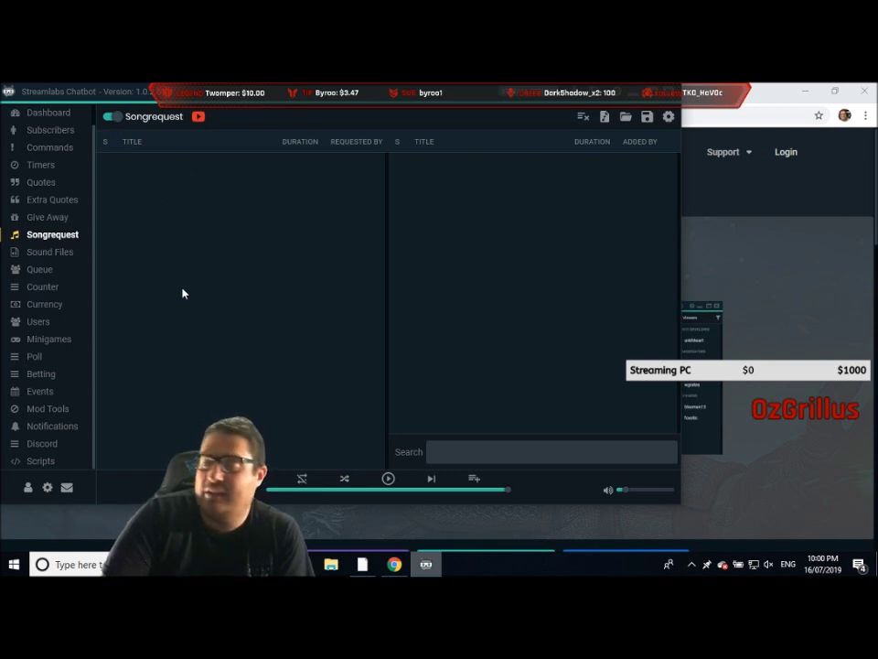
pyautogui.click(668, 117)
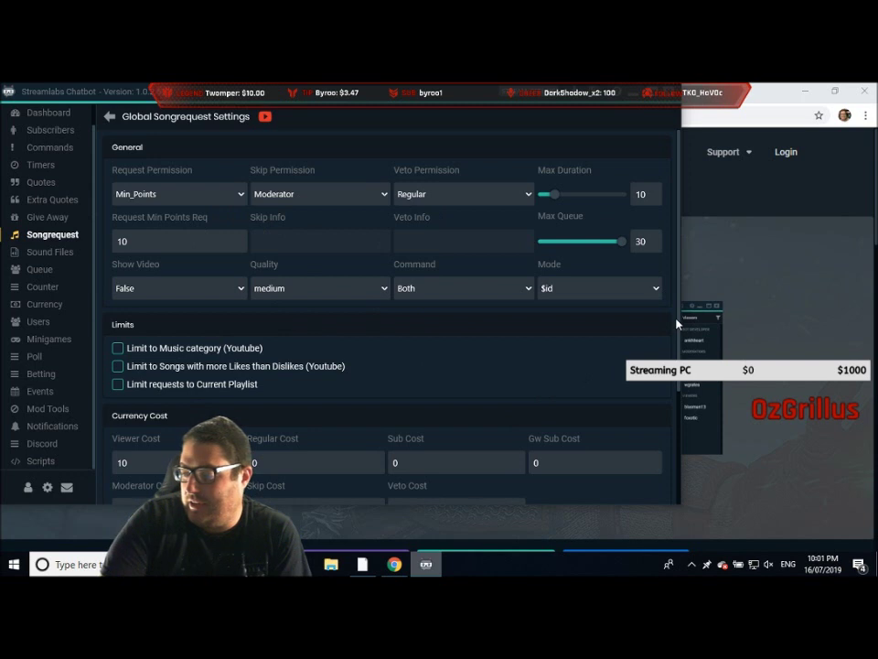
pyautogui.moveTo(678, 338); pyautogui.dragTo(667, 443)
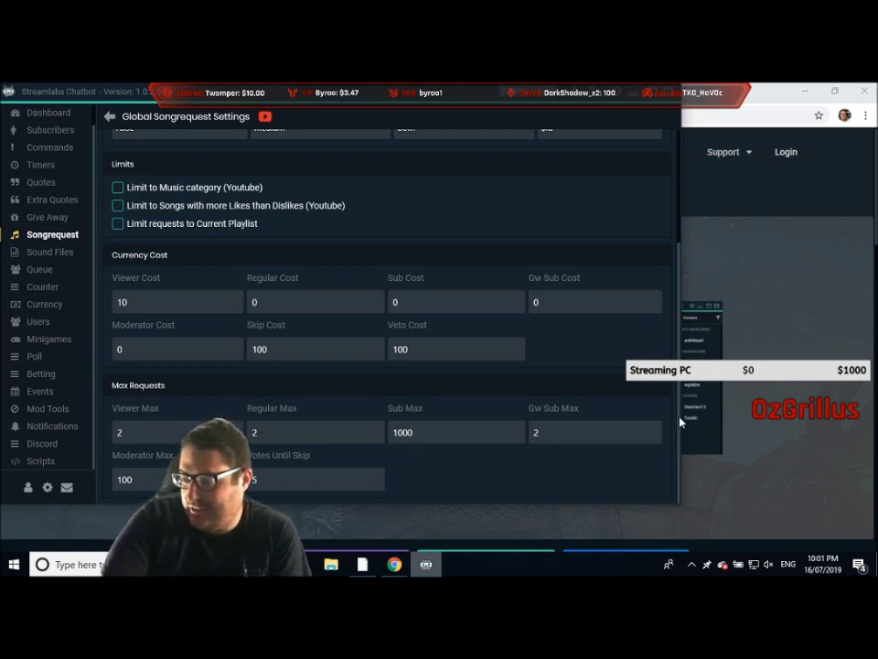
pyautogui.scroll(3, 661, 263)
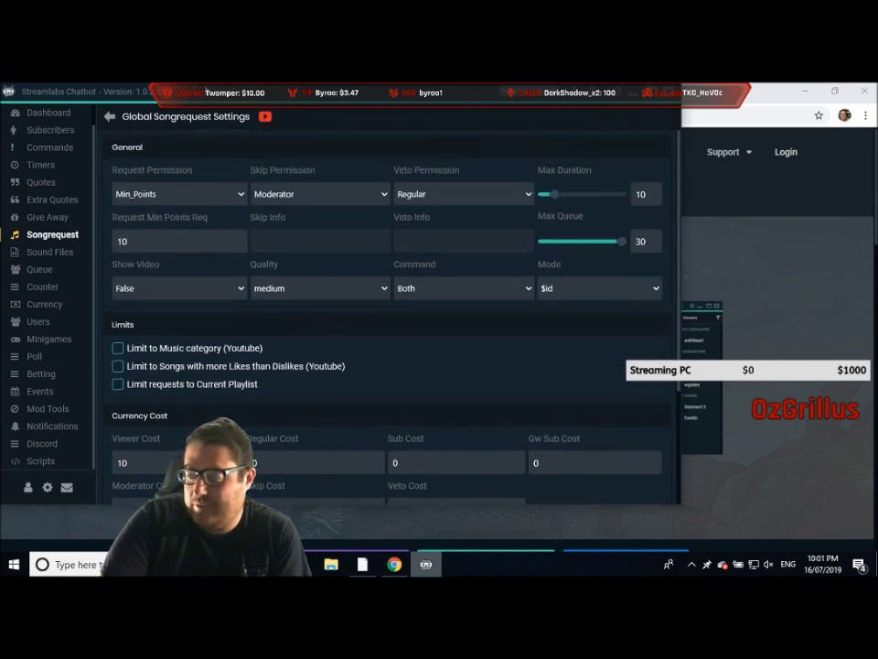
pyautogui.click(110, 119)
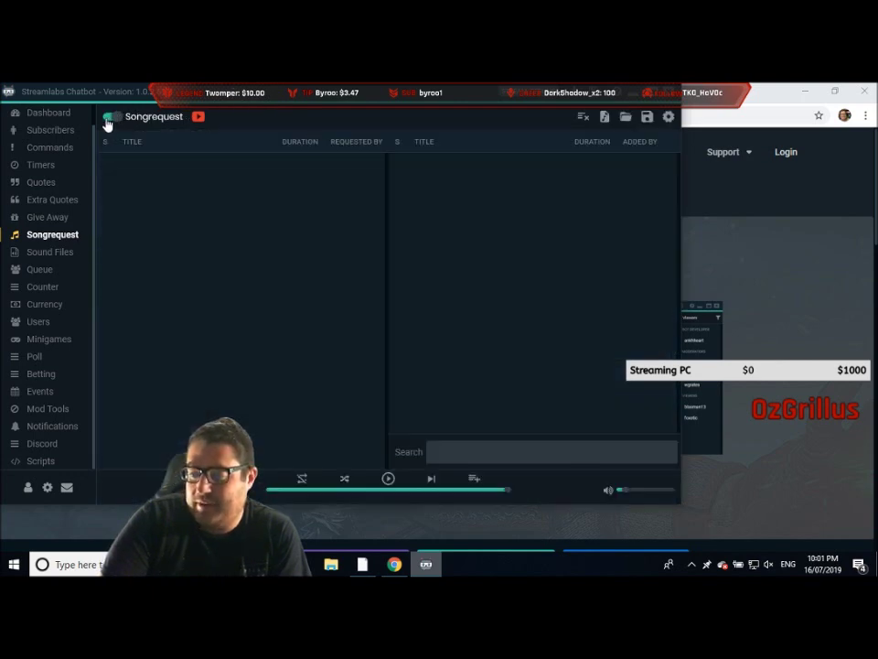
# Step: Browse the chat commands, the timers list and its global timer settings, then open Currency
pyautogui.click(47, 146)
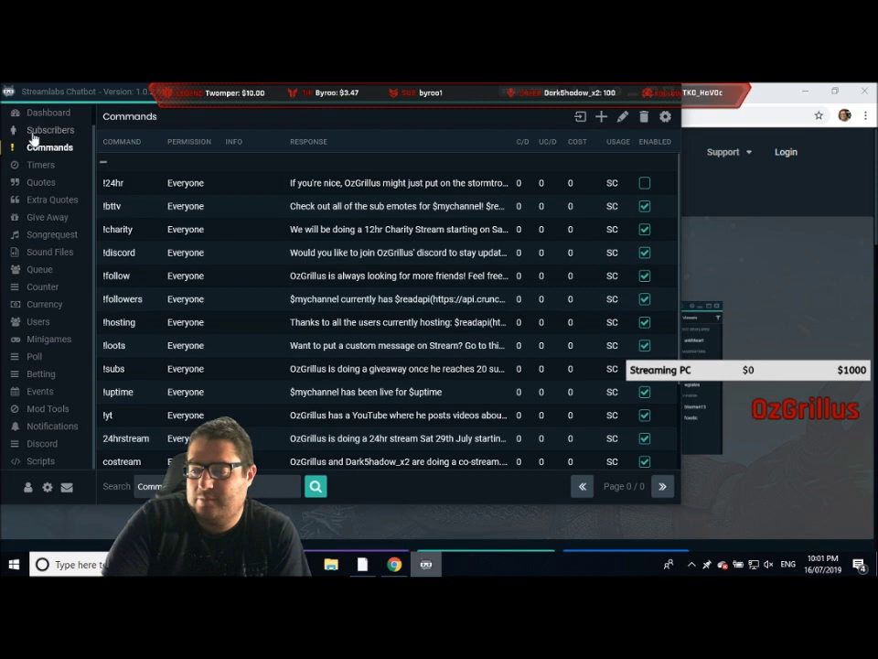
pyautogui.click(41, 165)
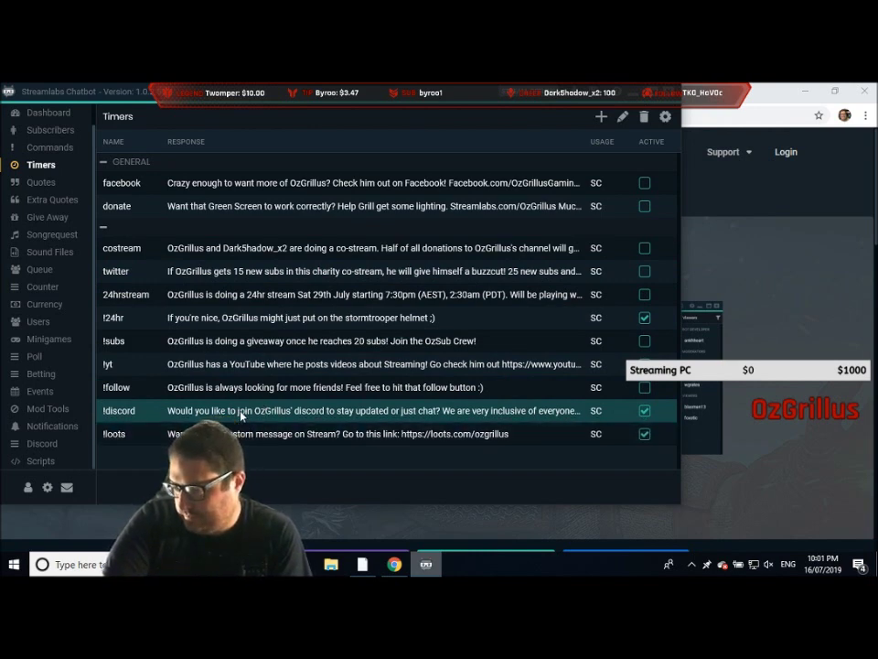
pyautogui.click(665, 117)
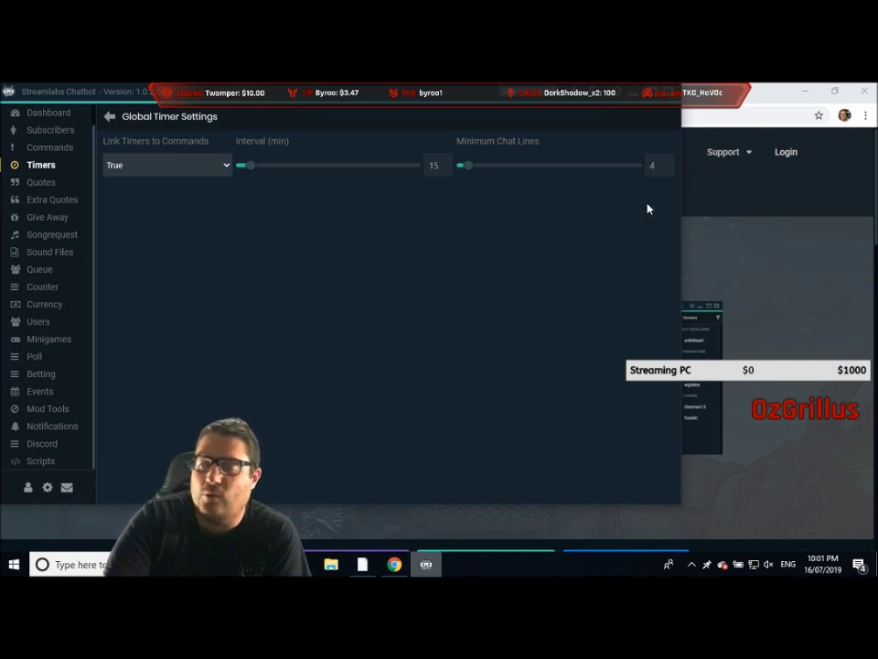
pyautogui.click(110, 119)
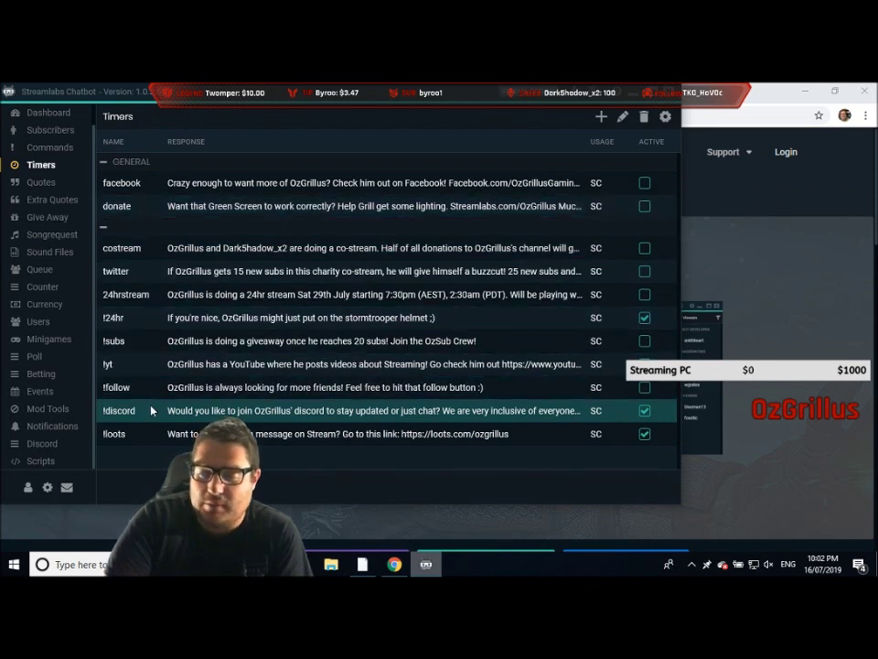
pyautogui.click(46, 308)
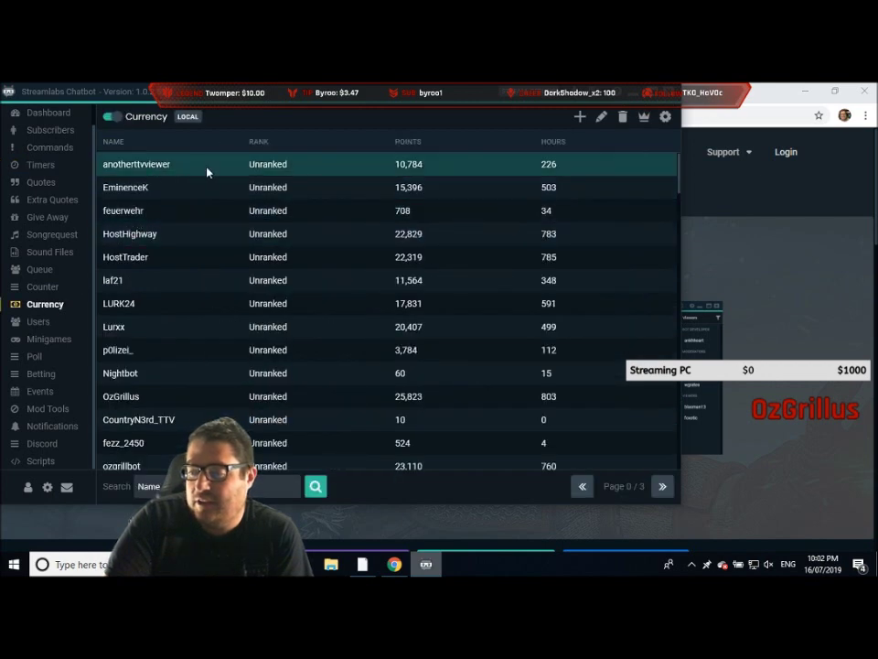
# Step: Check the dinners counter, then scroll through the Heist, Duel and Free For All minigame settings
pyautogui.click(42, 287)
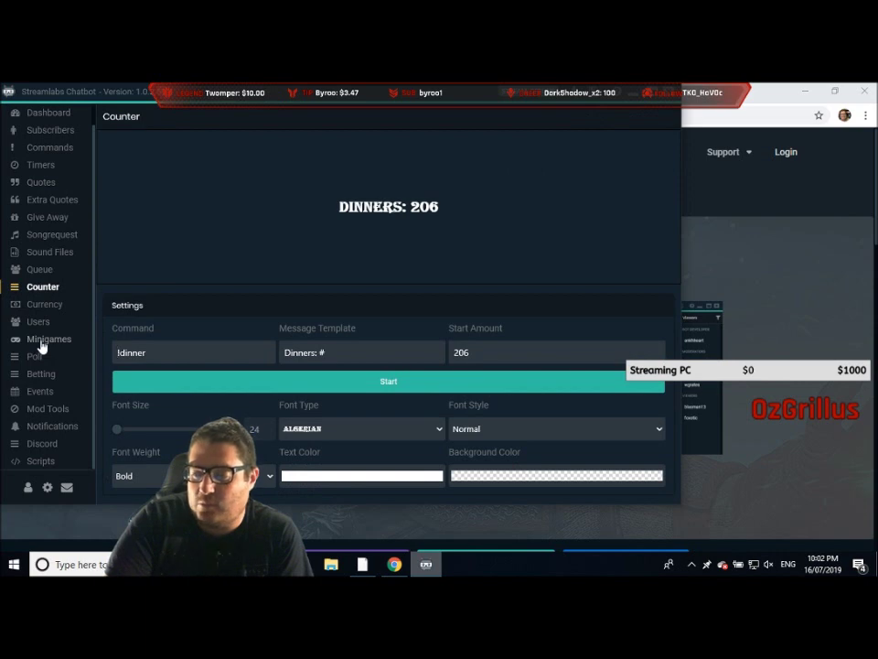
pyautogui.click(41, 343)
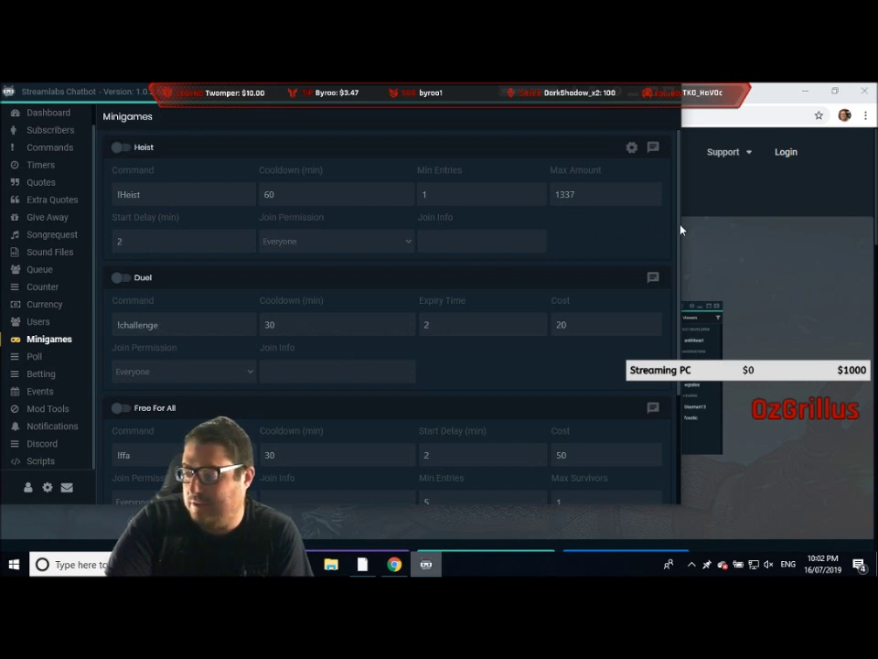
pyautogui.scroll(-1, 680, 236)
pyautogui.moveTo(680, 239); pyautogui.dragTo(680, 181)
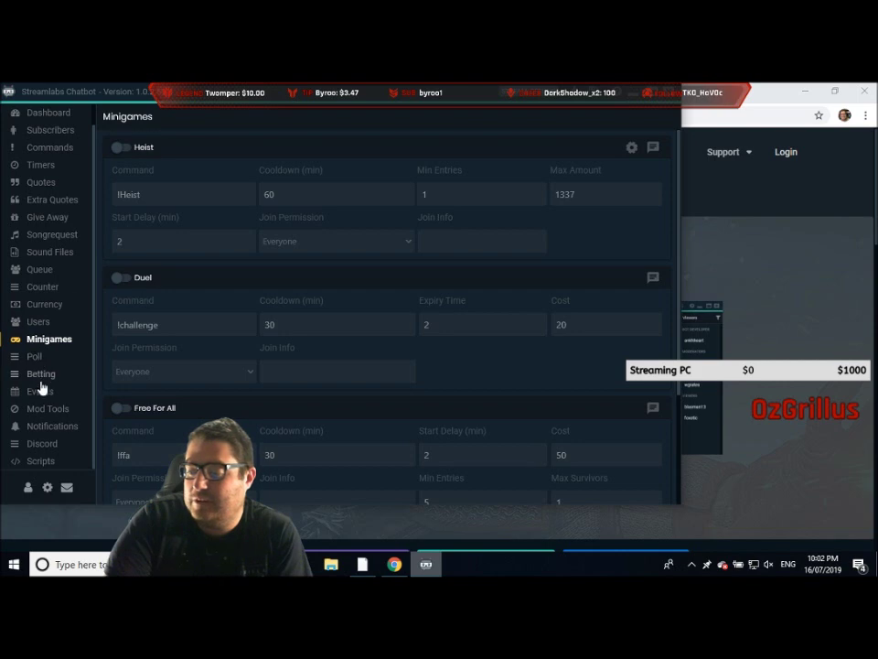
# Step: Look over the bot Settings, the Dashboard event log and the Console connection log, then switch to Streamlabs OBS
pyautogui.click(49, 488)
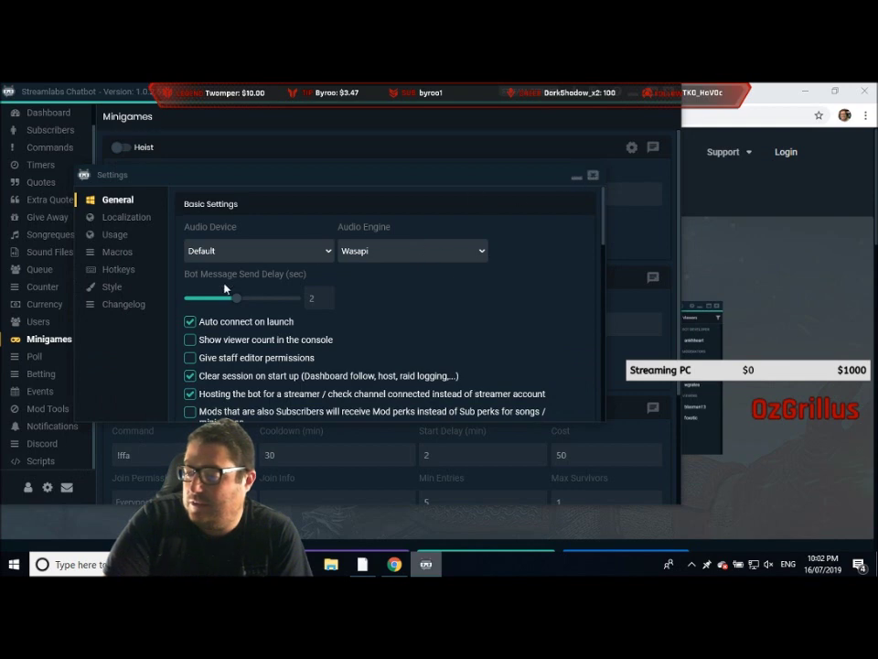
pyautogui.click(594, 176)
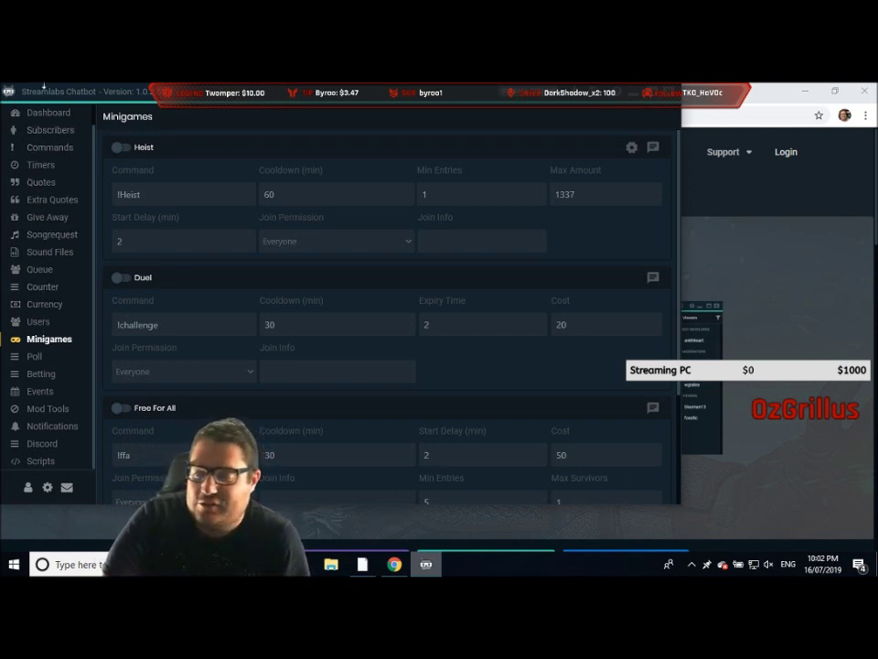
pyautogui.click(50, 114)
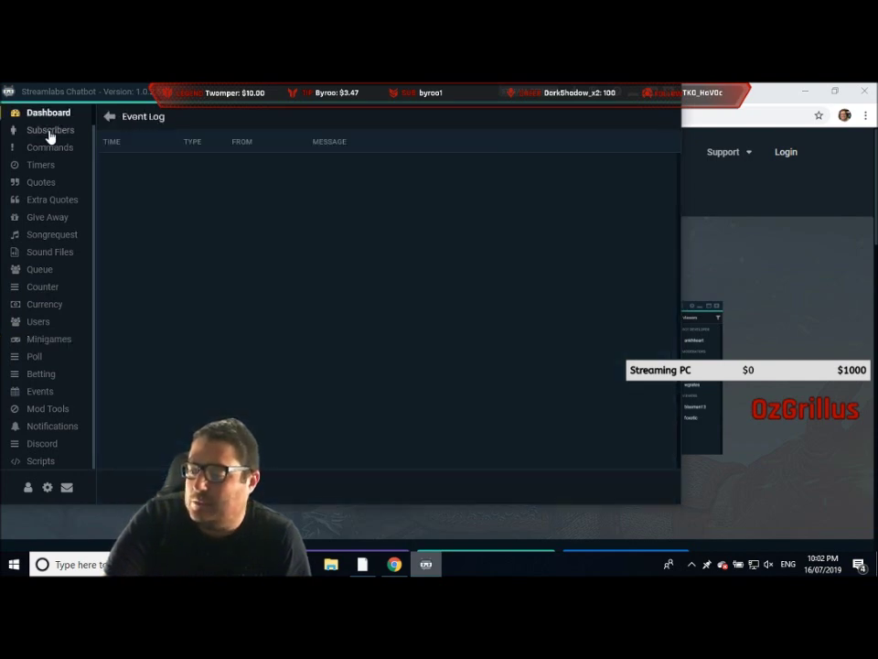
pyautogui.scroll(1, 96, 117)
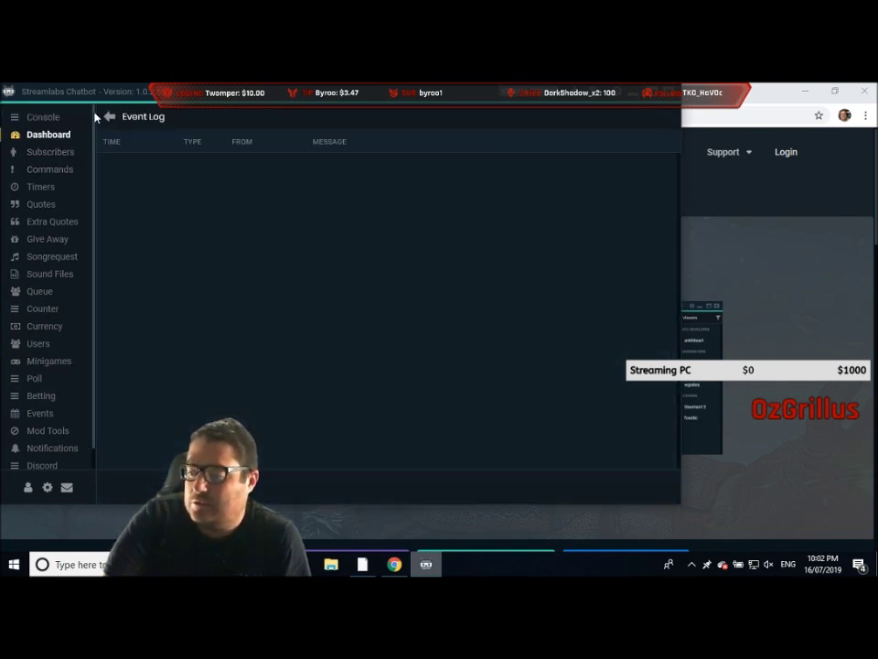
pyautogui.click(43, 117)
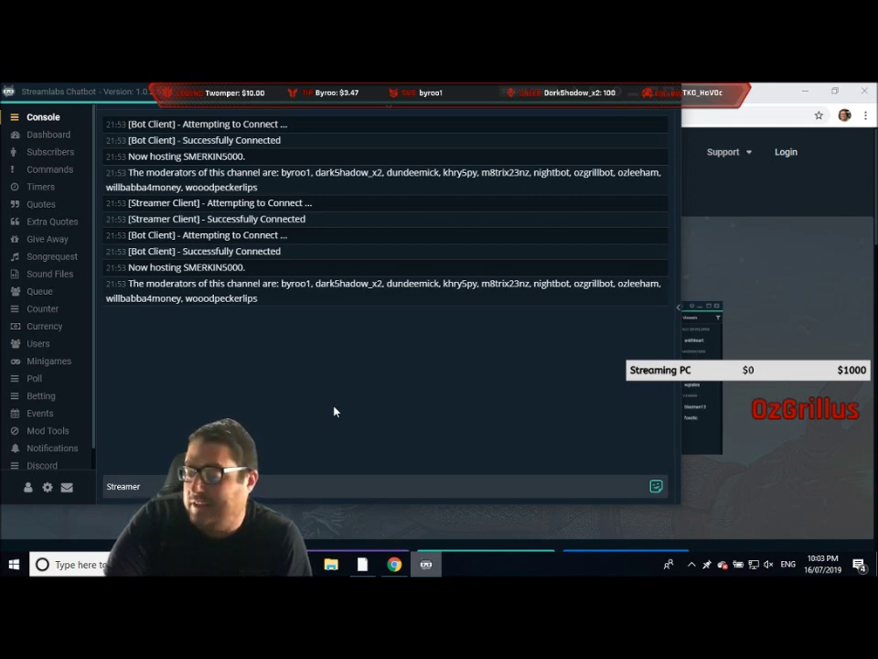
pyautogui.click(362, 565)
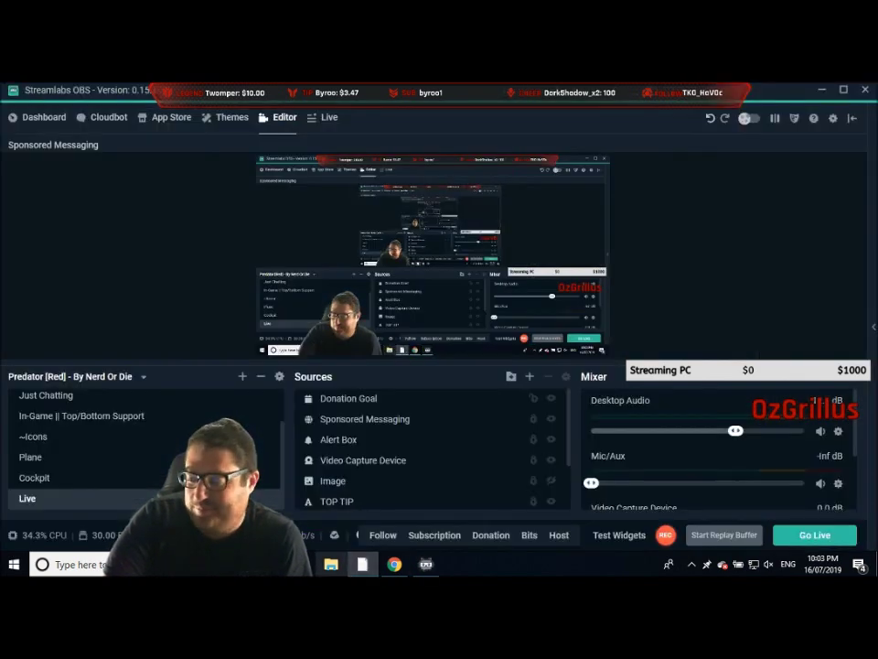
# Step: Make 'In-Game || Top/Bottom Support' the active scene in the Scenes panel
pyautogui.click(138, 415)
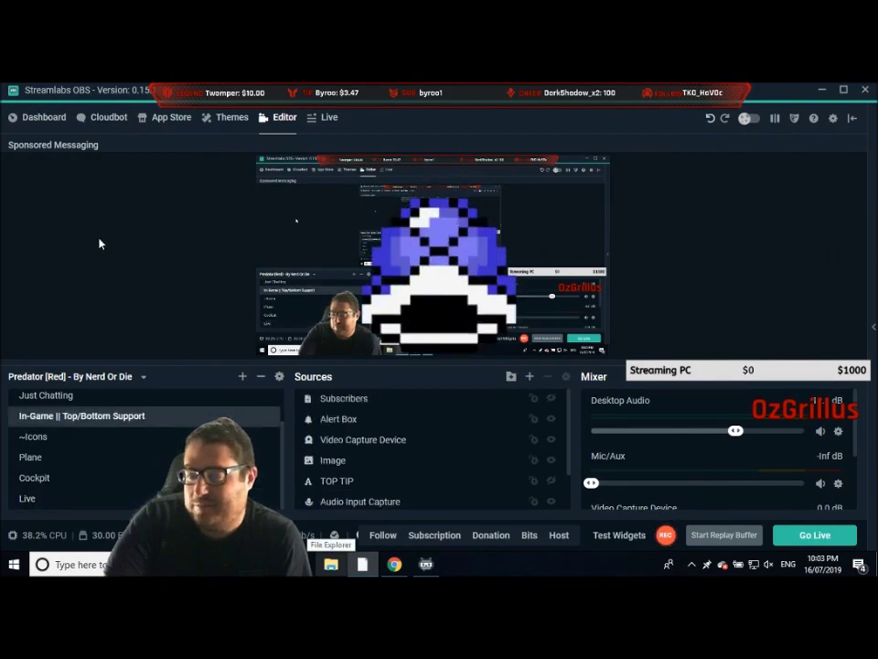